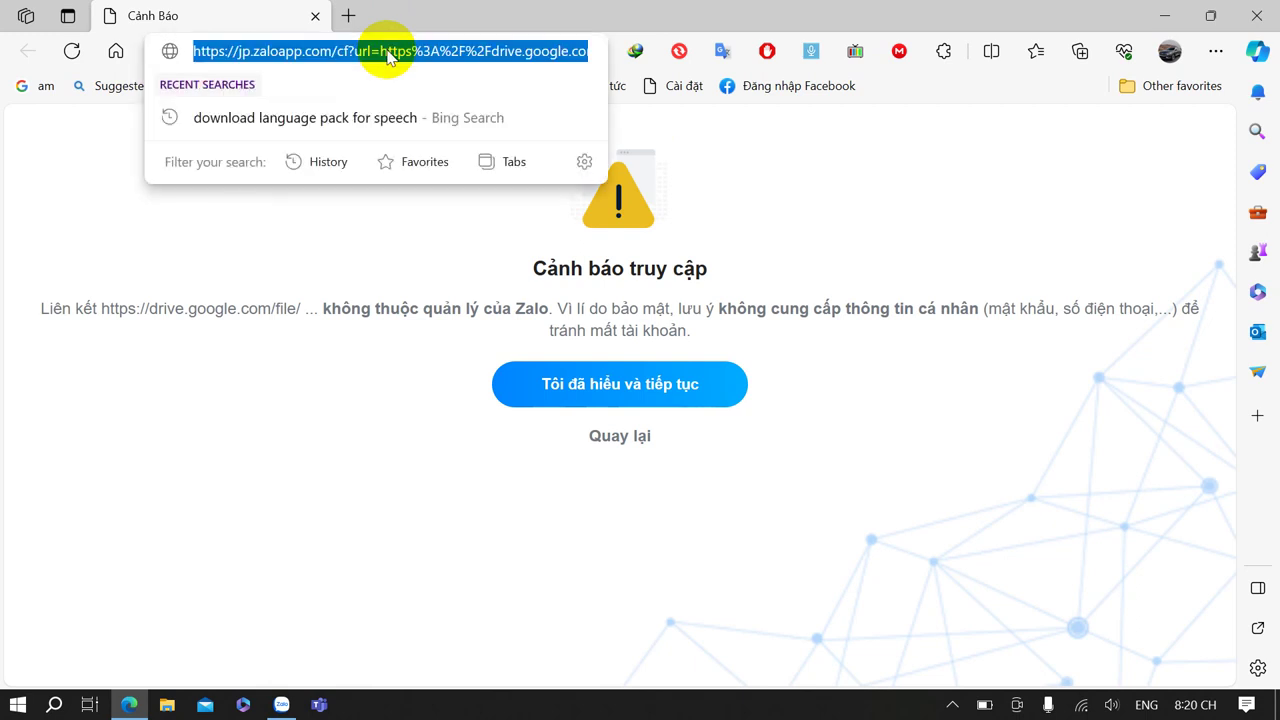
Copy the full web address of the Zalo warning page and clear the open windows off the desktop.
right_click(391, 53)
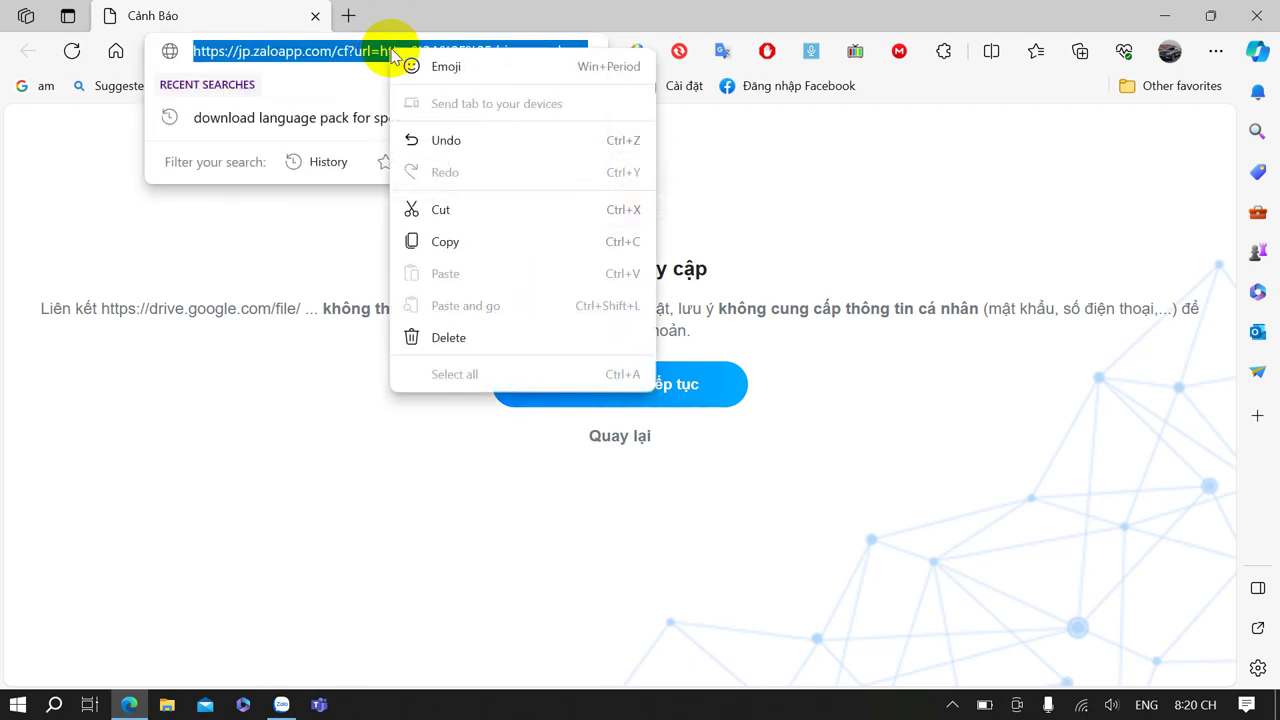
left_click(460, 247)
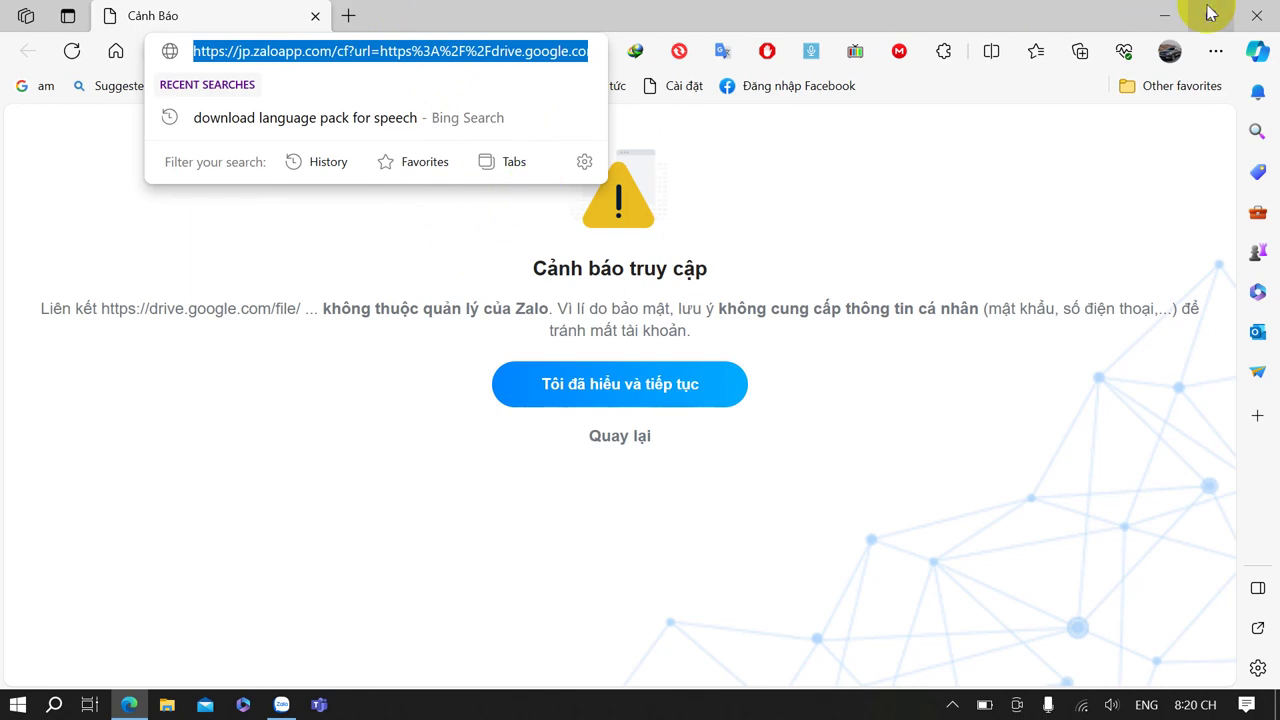
left_click(1256, 15)
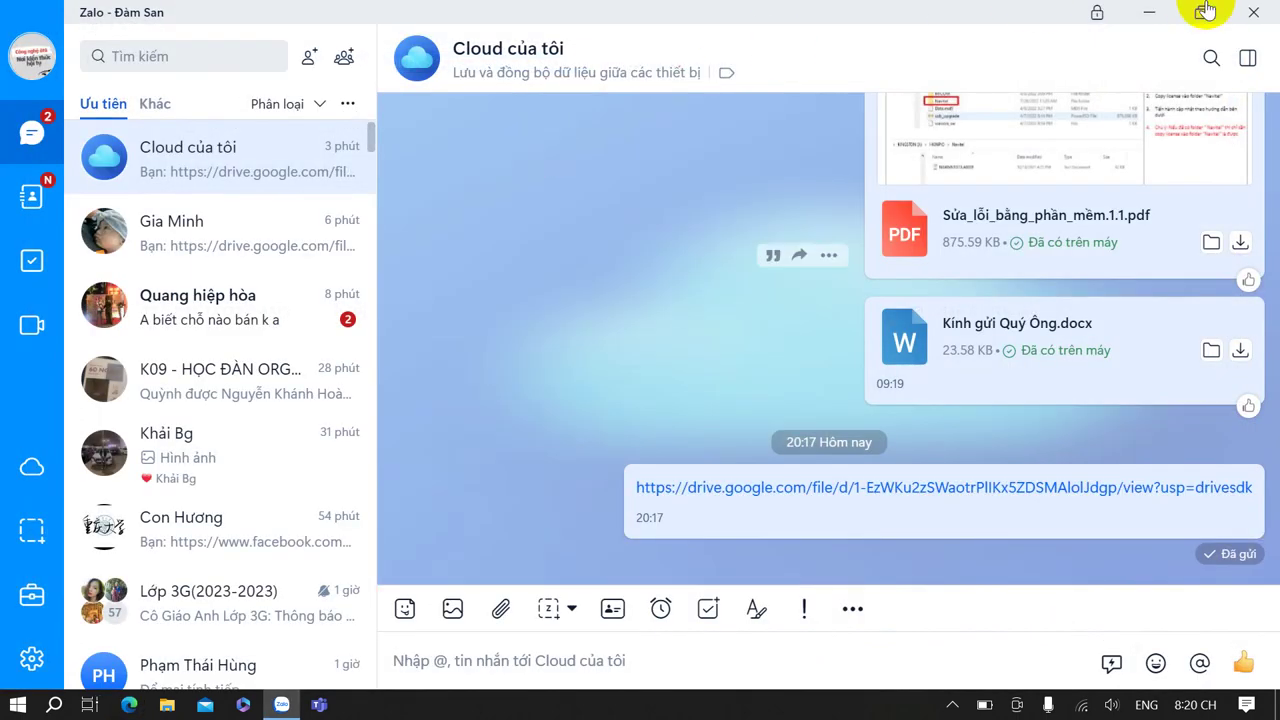
left_click(1149, 12)
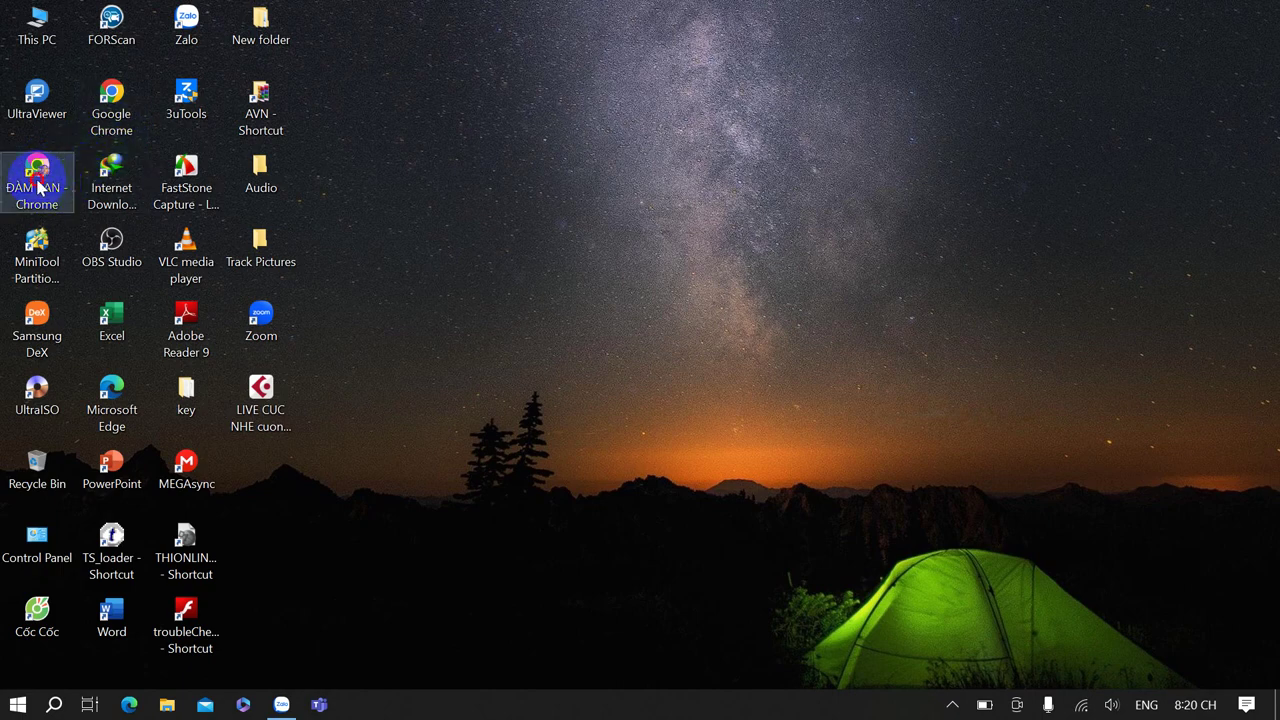
Switch to Chrome, load the copied link and continue past the Zalo access warning to the Google Drive file.
double_click(37, 186)
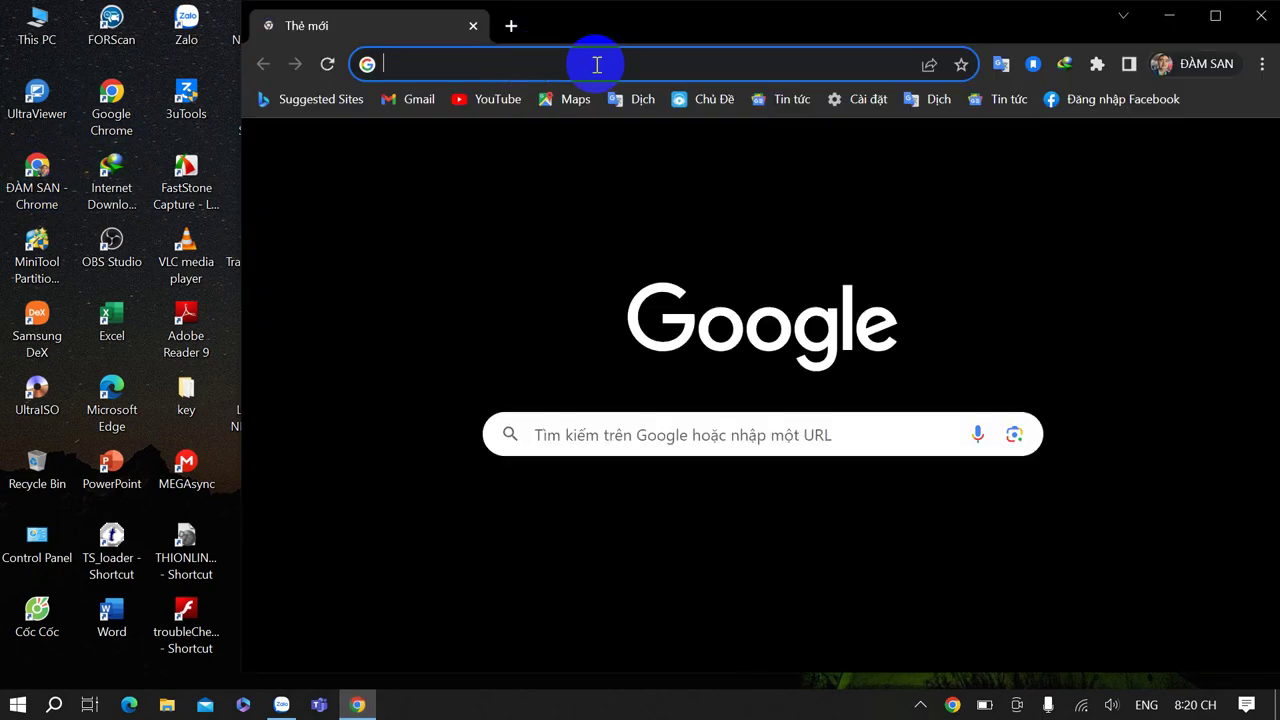
left_click(604, 63)
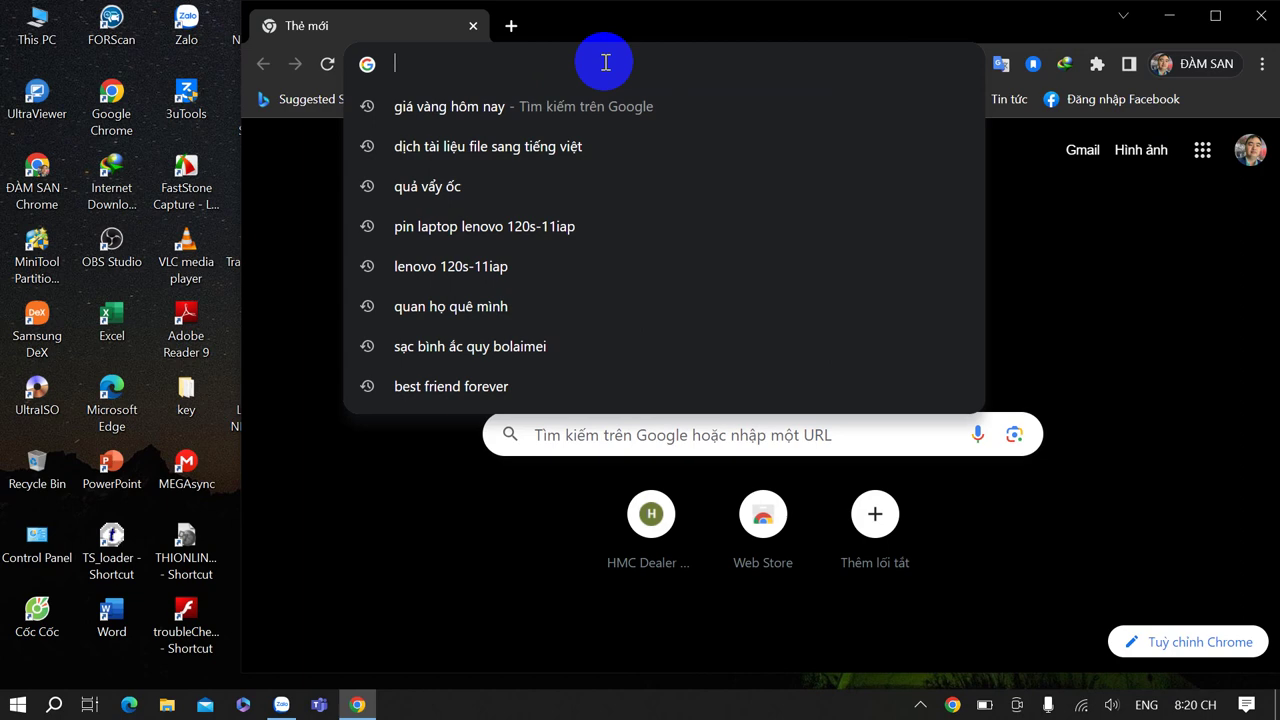
key("ctrl+v")
key("Return")
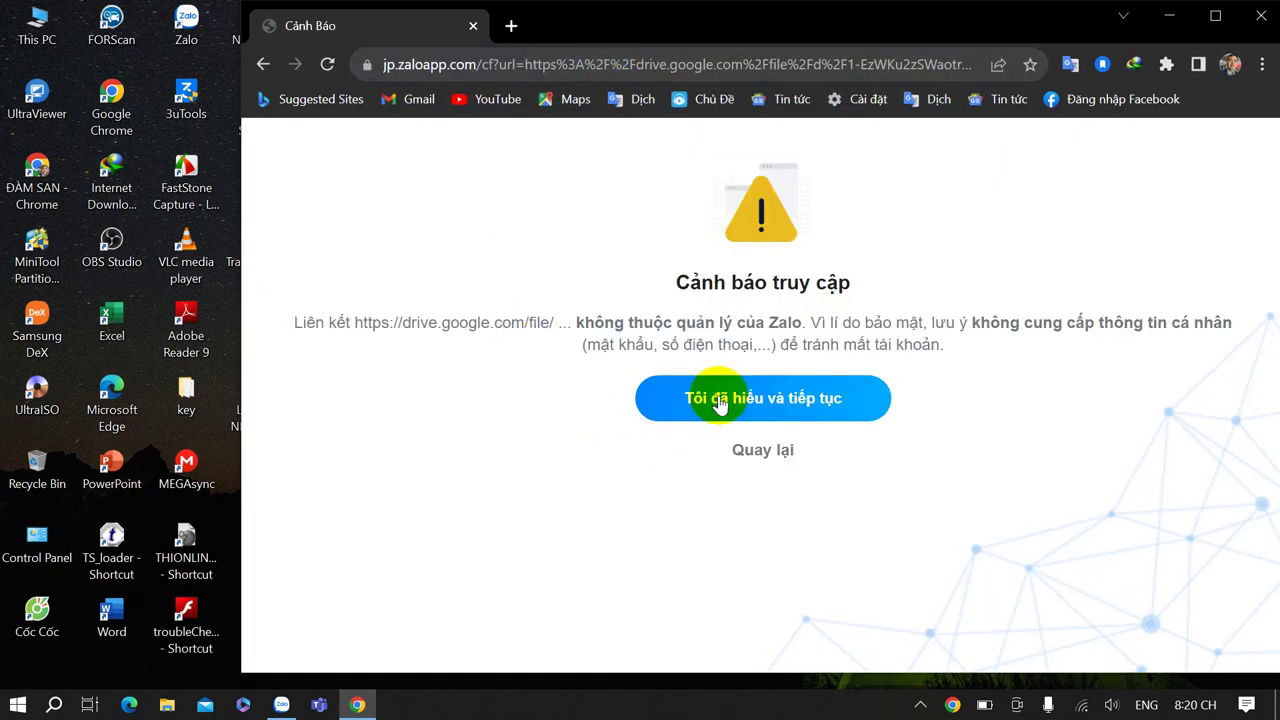
left_click(720, 400)
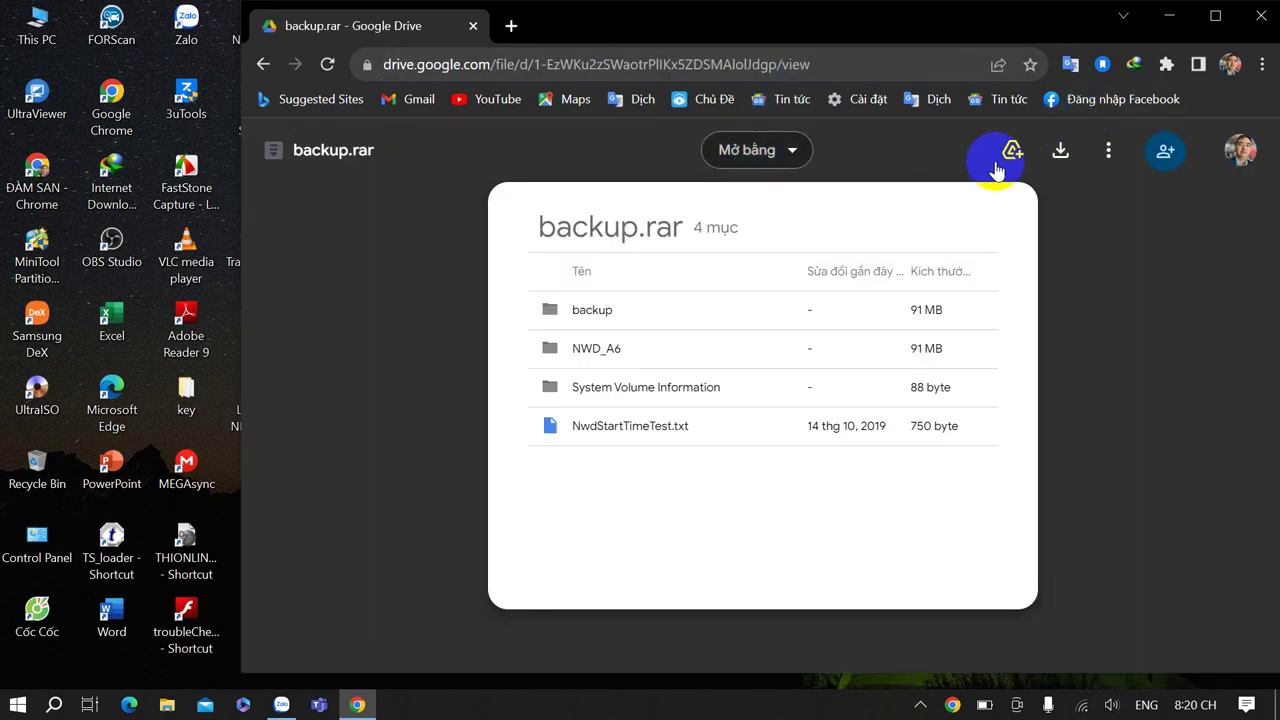
Download backup.rar from Google Drive without a virus scan and open the folder it is saved in.
left_click(1061, 155)
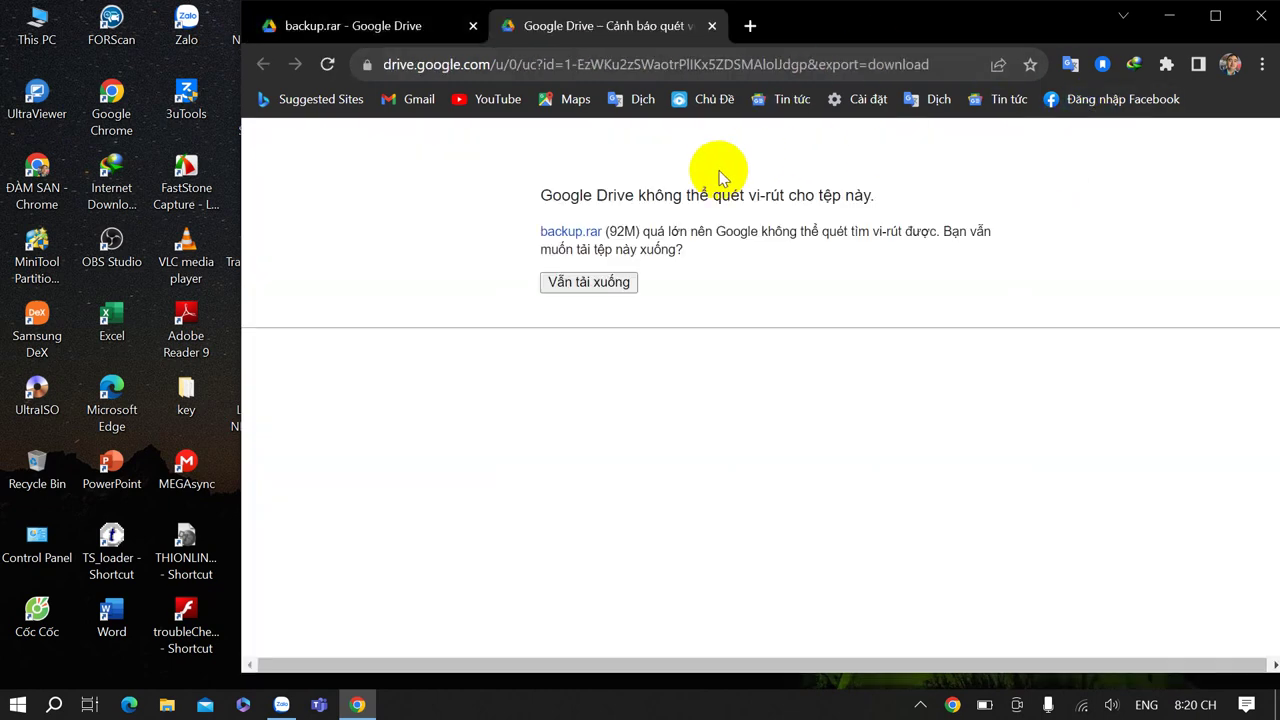
left_click(581, 285)
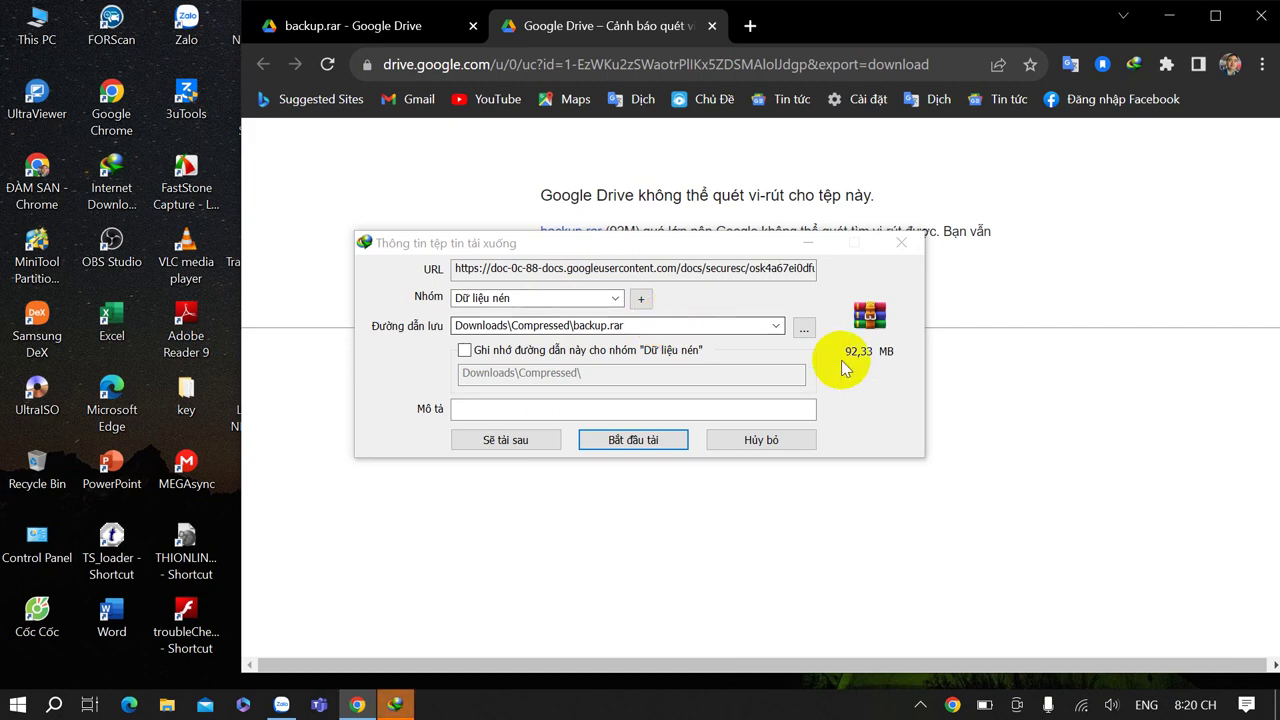
left_click(634, 442)
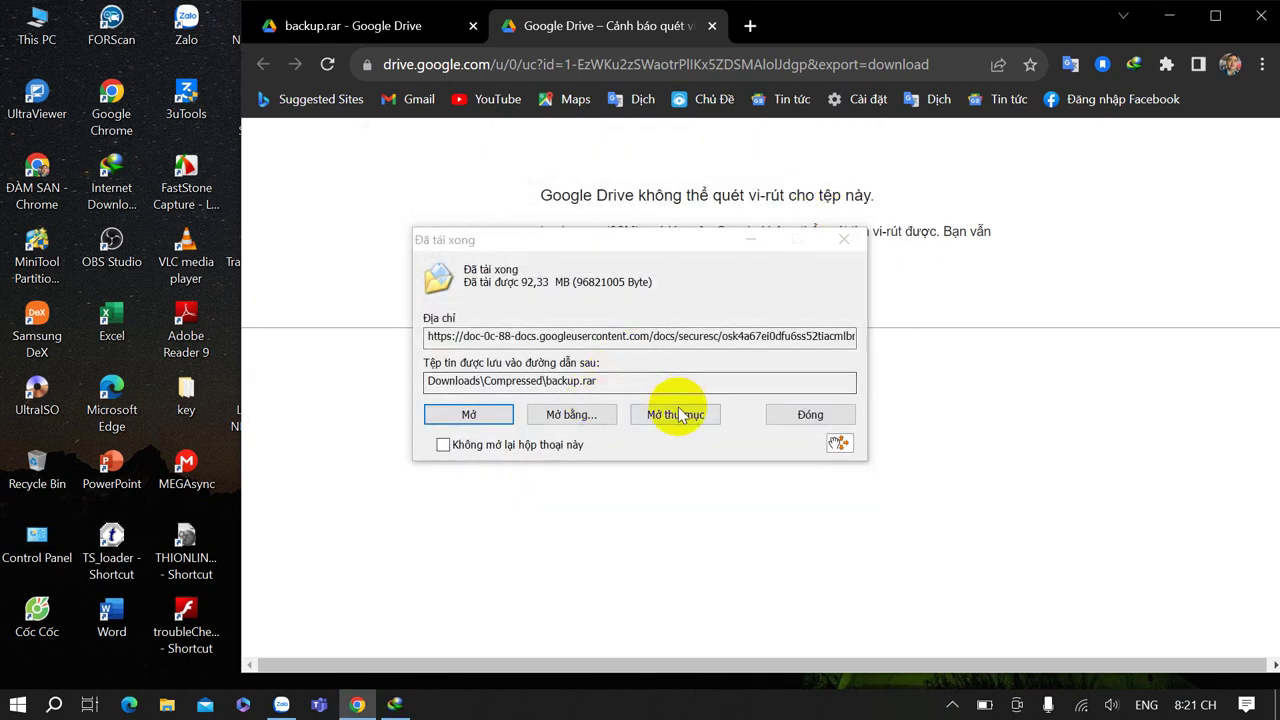
left_click(678, 415)
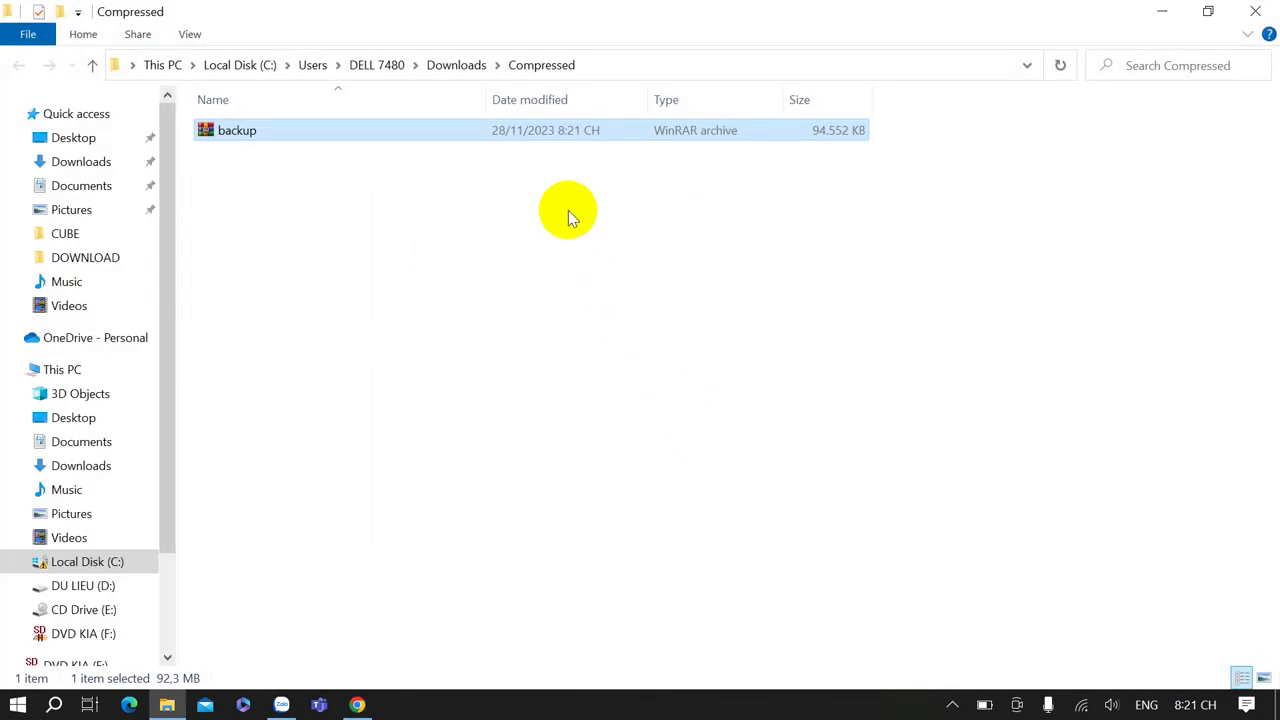
Open backup.rar in WinRAR and choose the DVD KIA (F:) drive as the extraction destination.
right_click(268, 135)
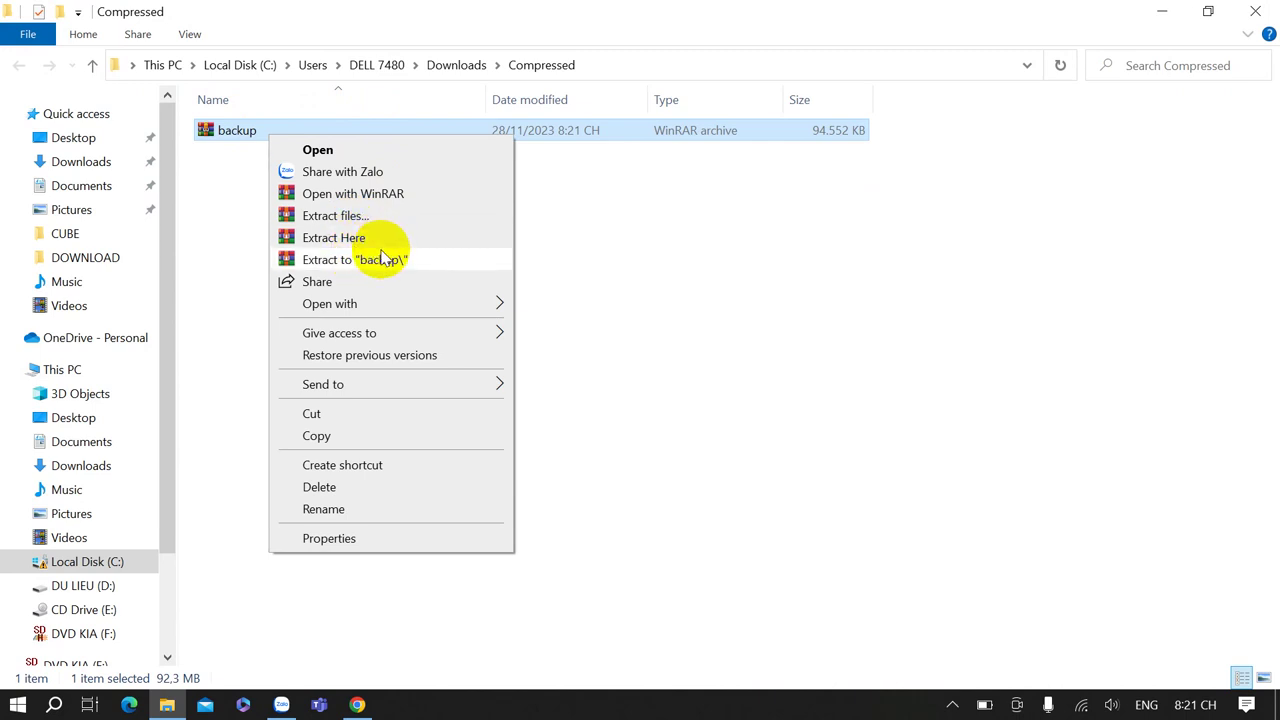
left_click(327, 153)
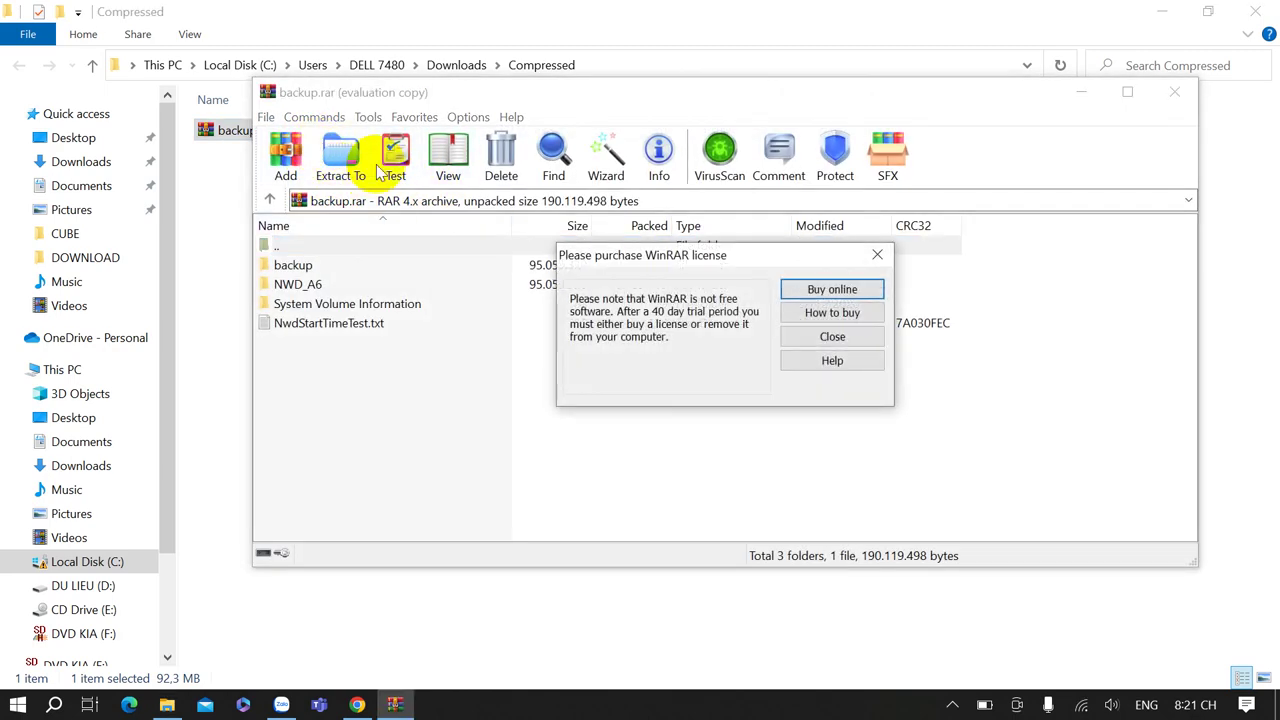
left_click(877, 254)
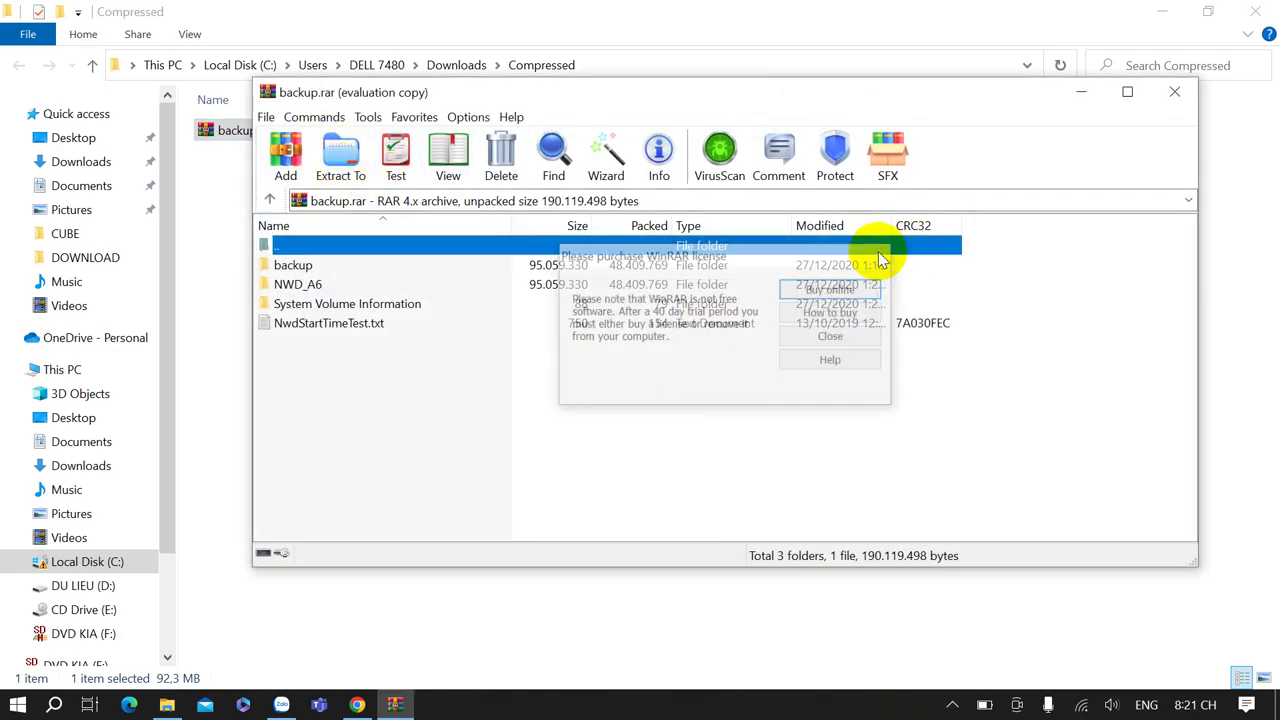
left_click(340, 160)
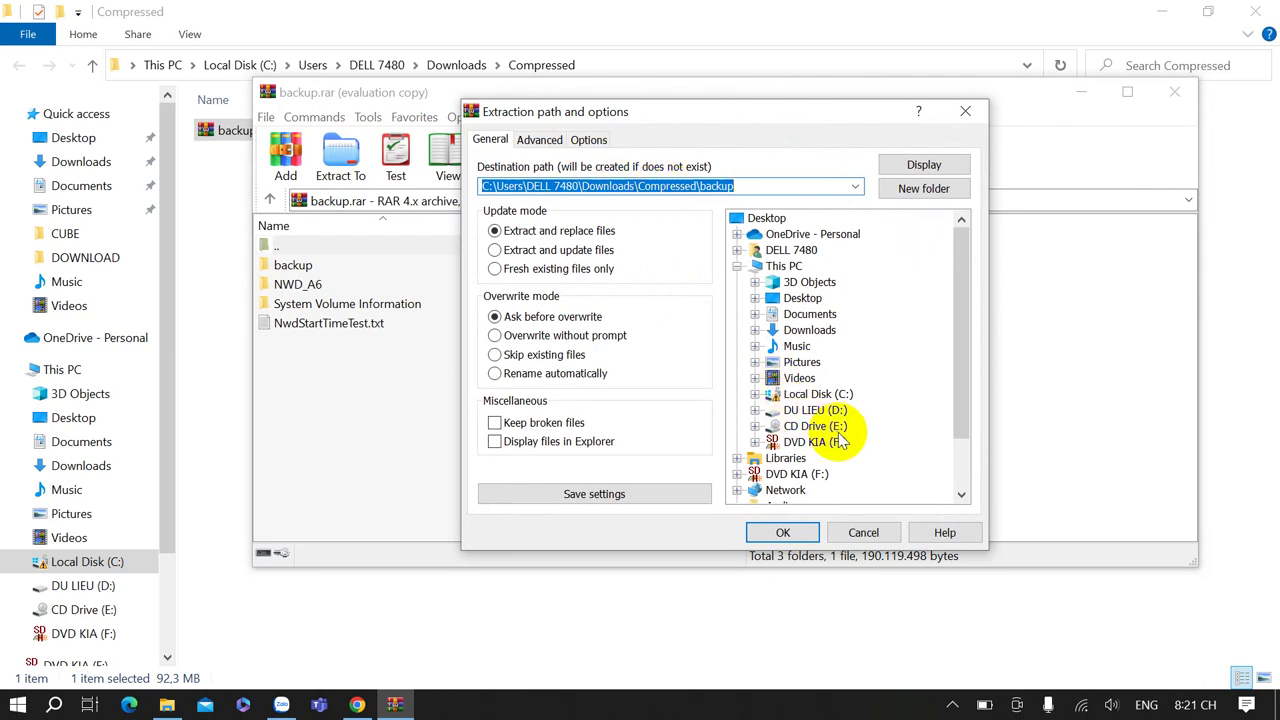
left_click(815, 444)
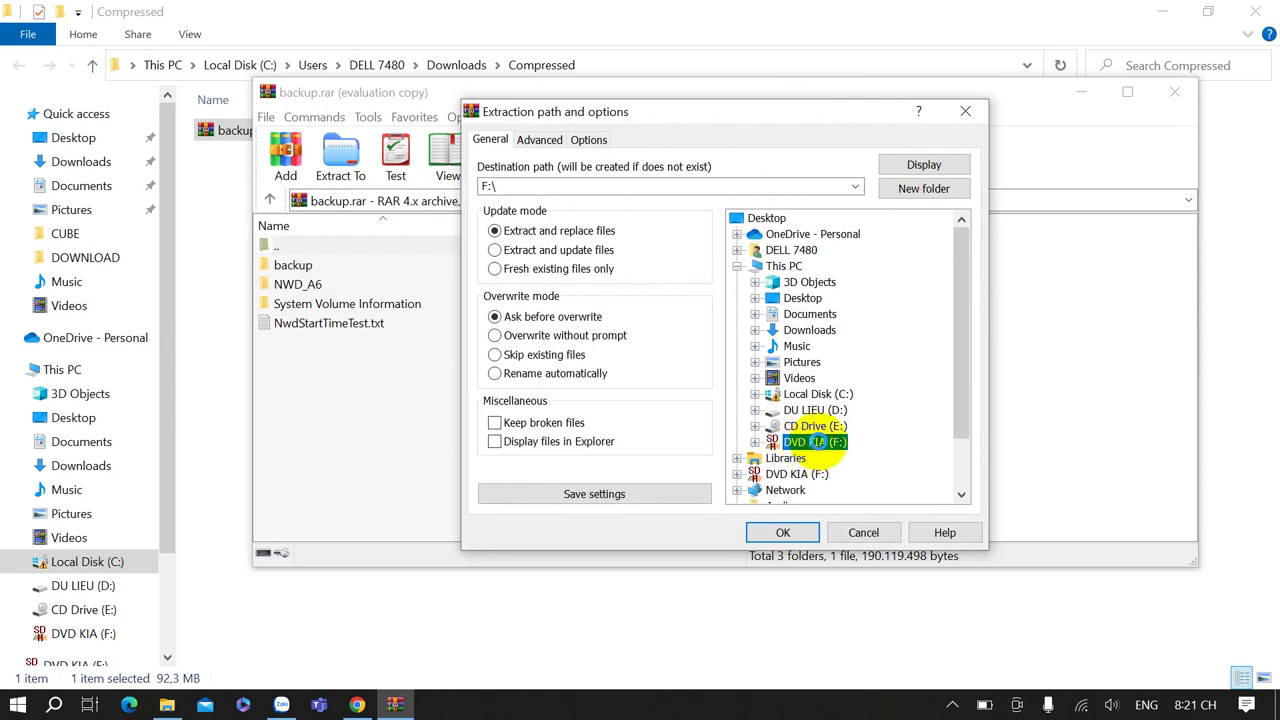
Set up formatting of the DVD KIA (F:) drive with the FAT32 file system and the default allocation size.
right_click(815, 444)
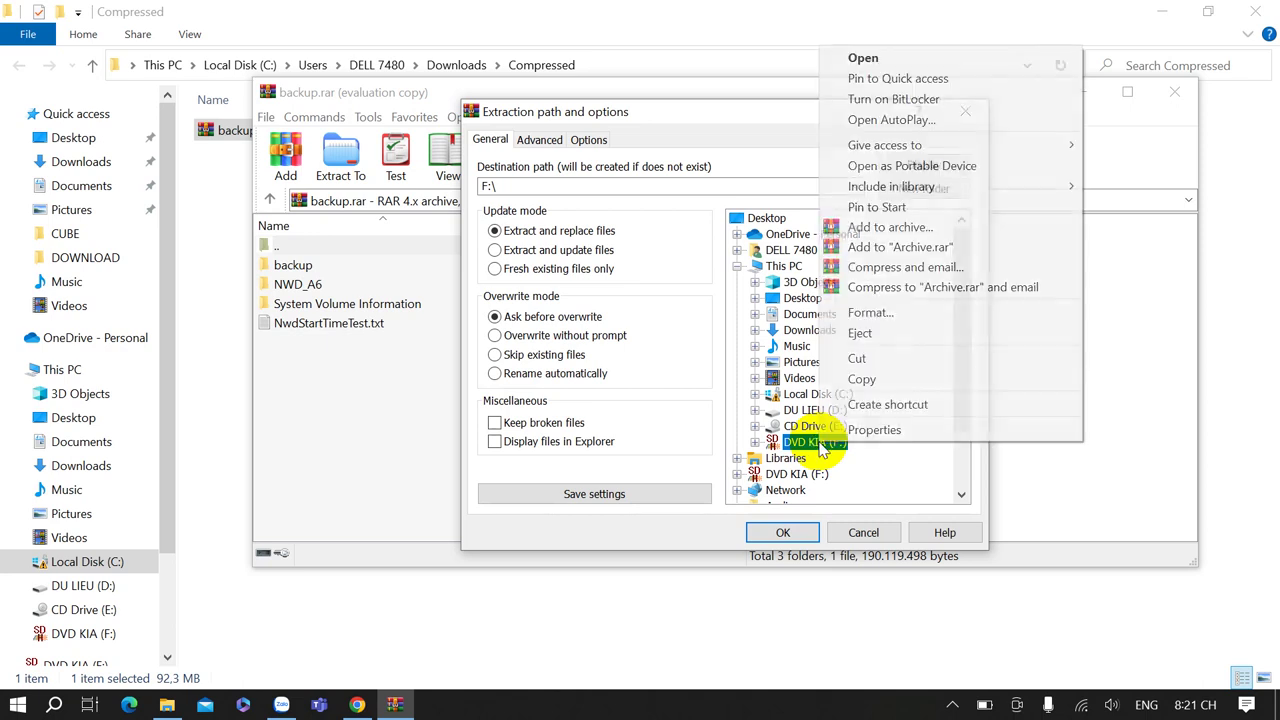
left_click(900, 312)
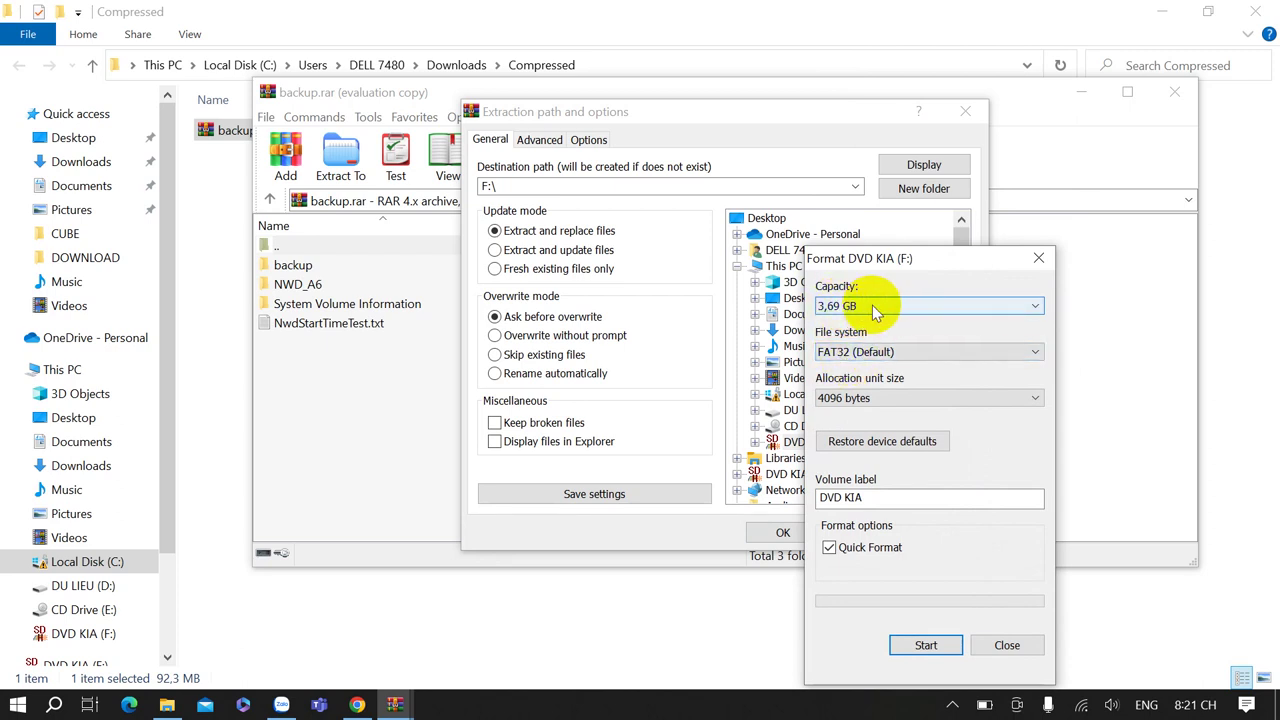
left_click(872, 305)
left_click(872, 305)
left_click(876, 352)
left_click(876, 352)
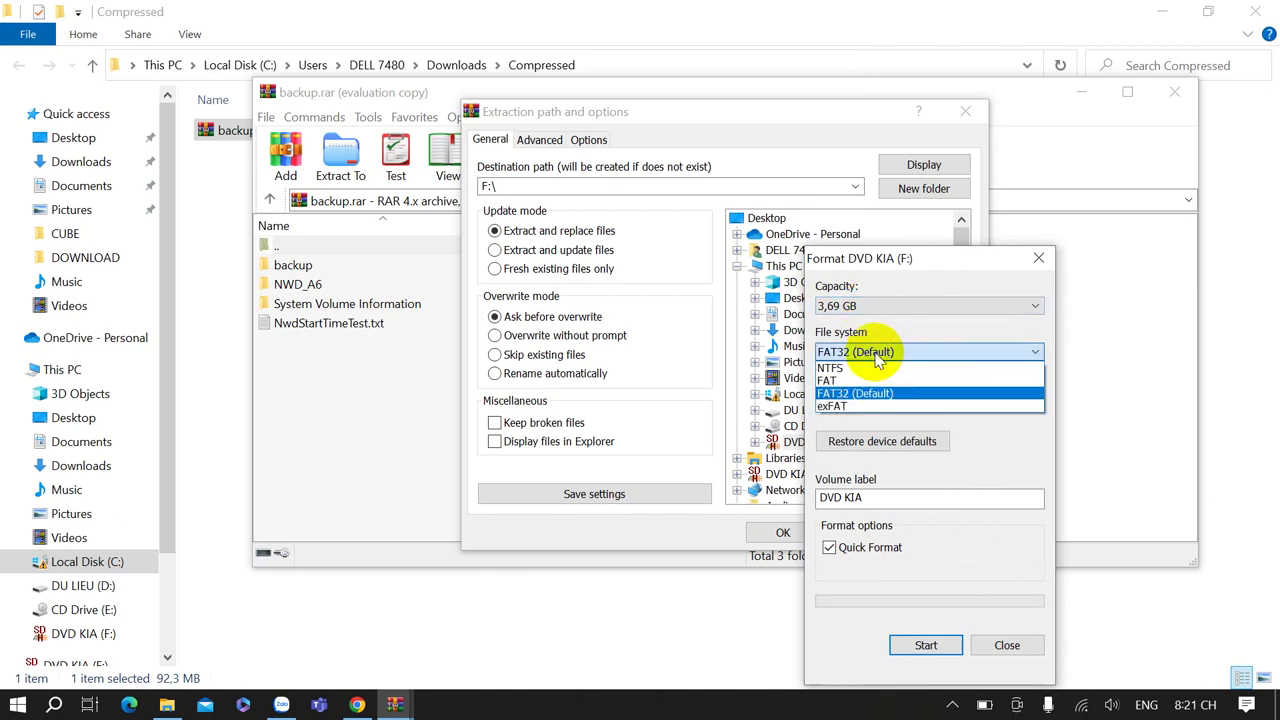
left_click(858, 400)
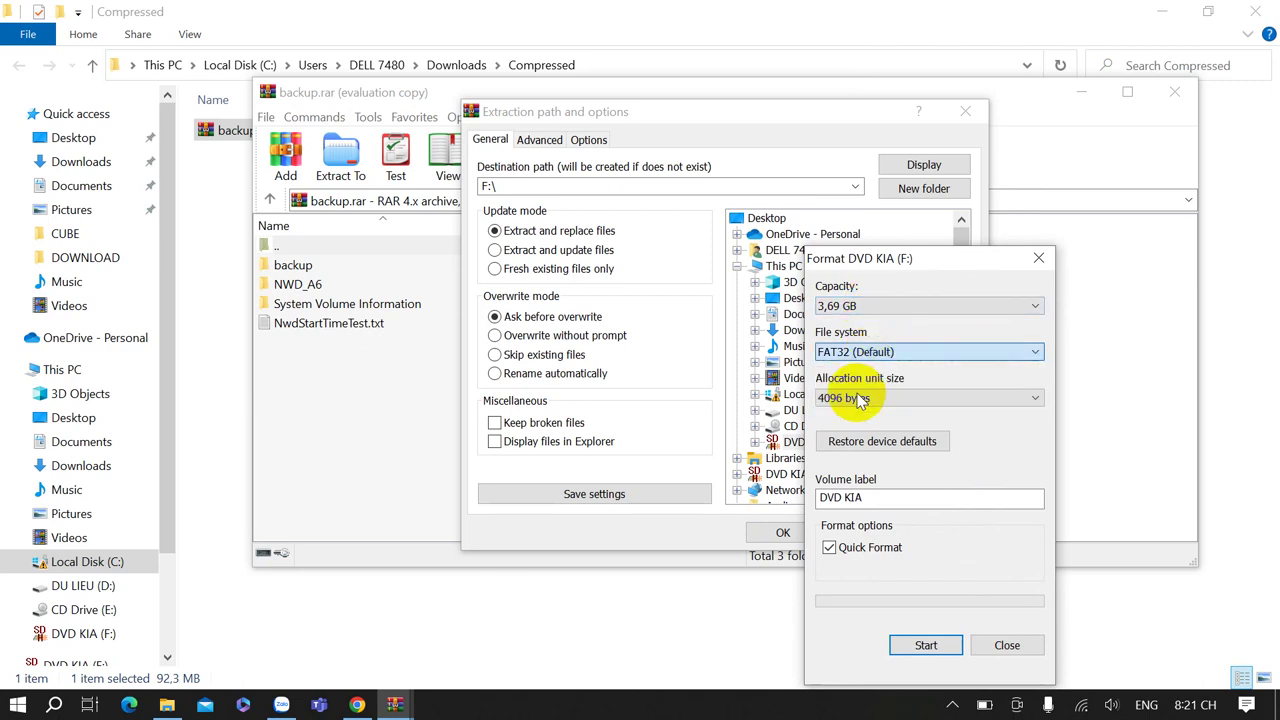
left_click(877, 350)
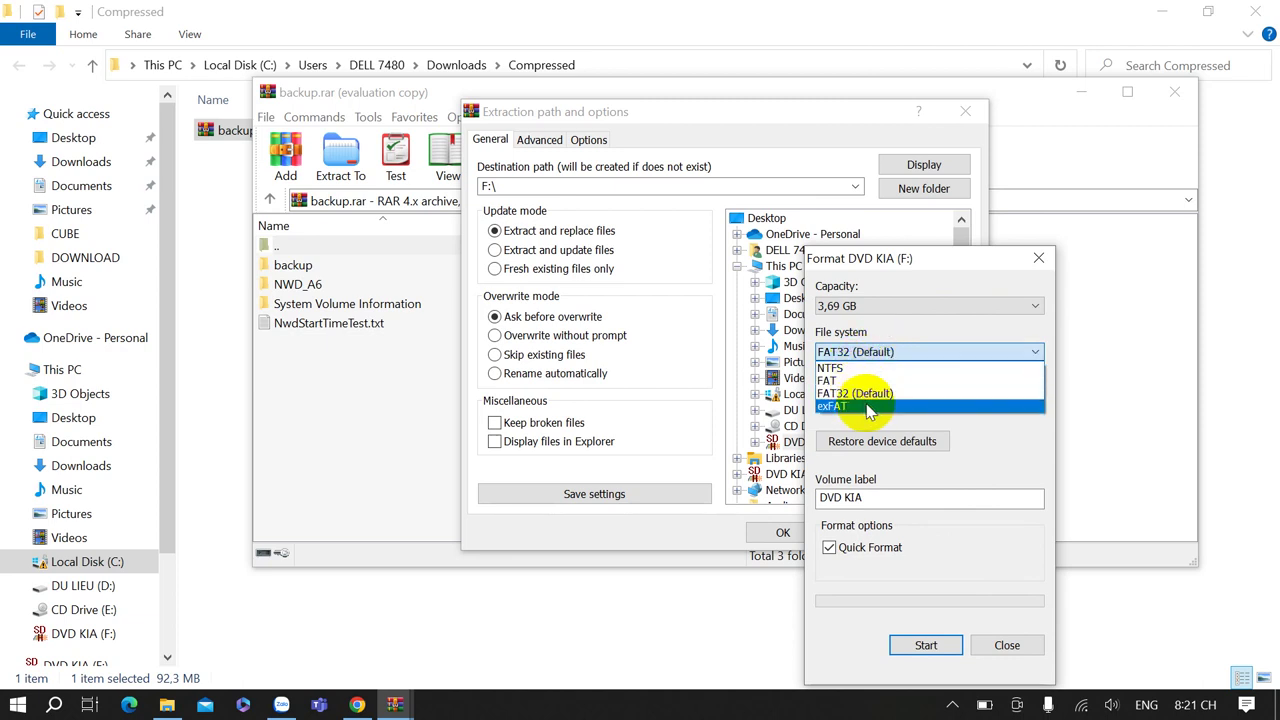
left_click(876, 394)
key("Tab")
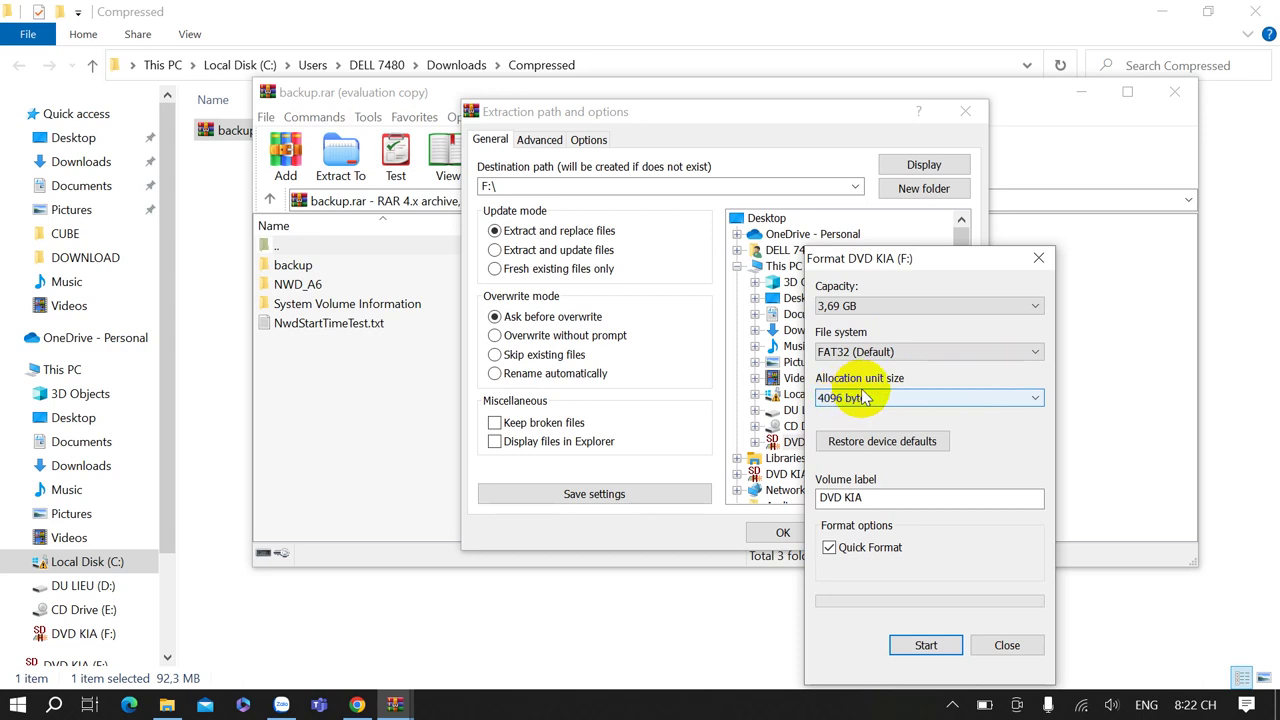
left_click(862, 398)
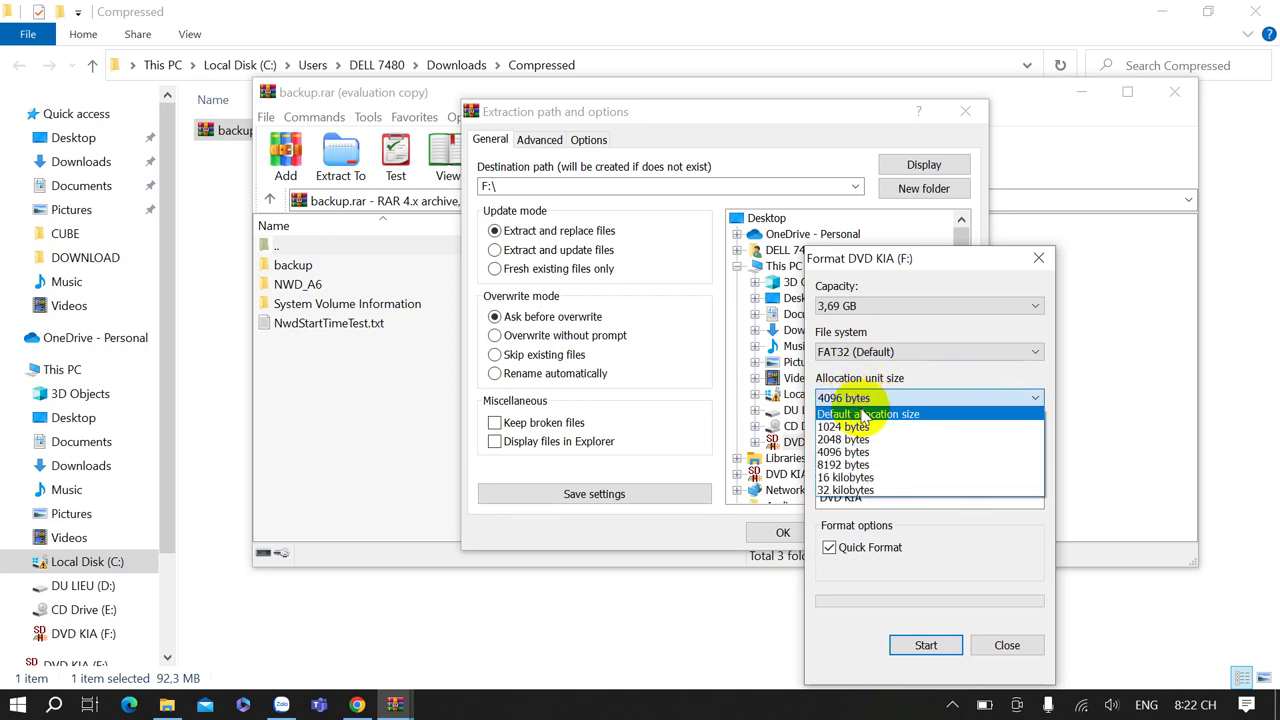
left_click(862, 414)
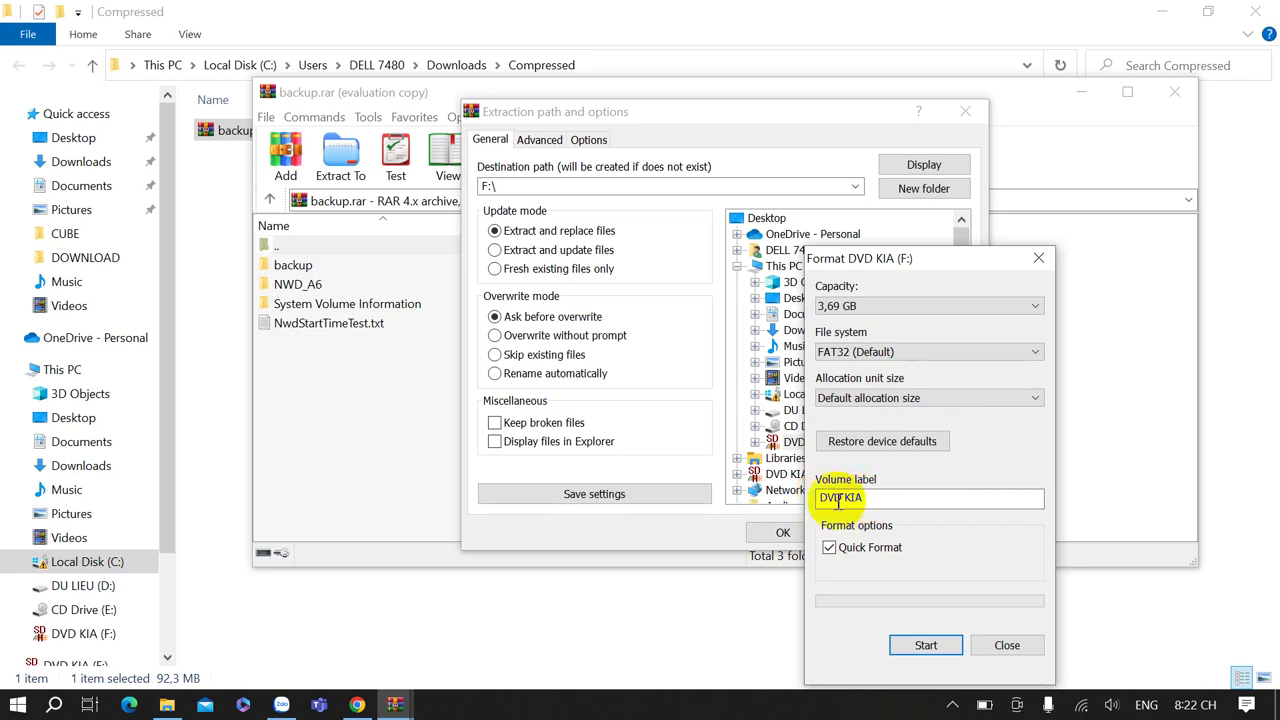
Quick-format the DVD KIA (F:) drive, accepting the erasure of all its data, and close the format settings.
left_click(928, 645)
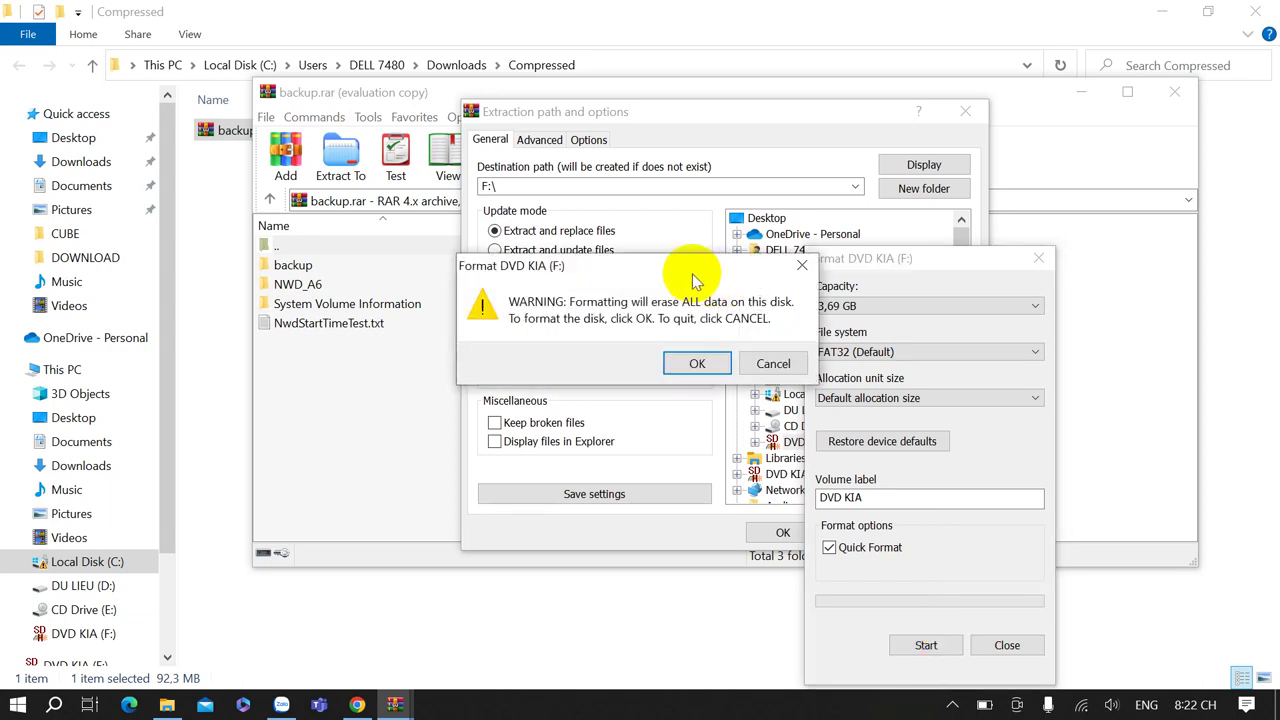
left_click(697, 365)
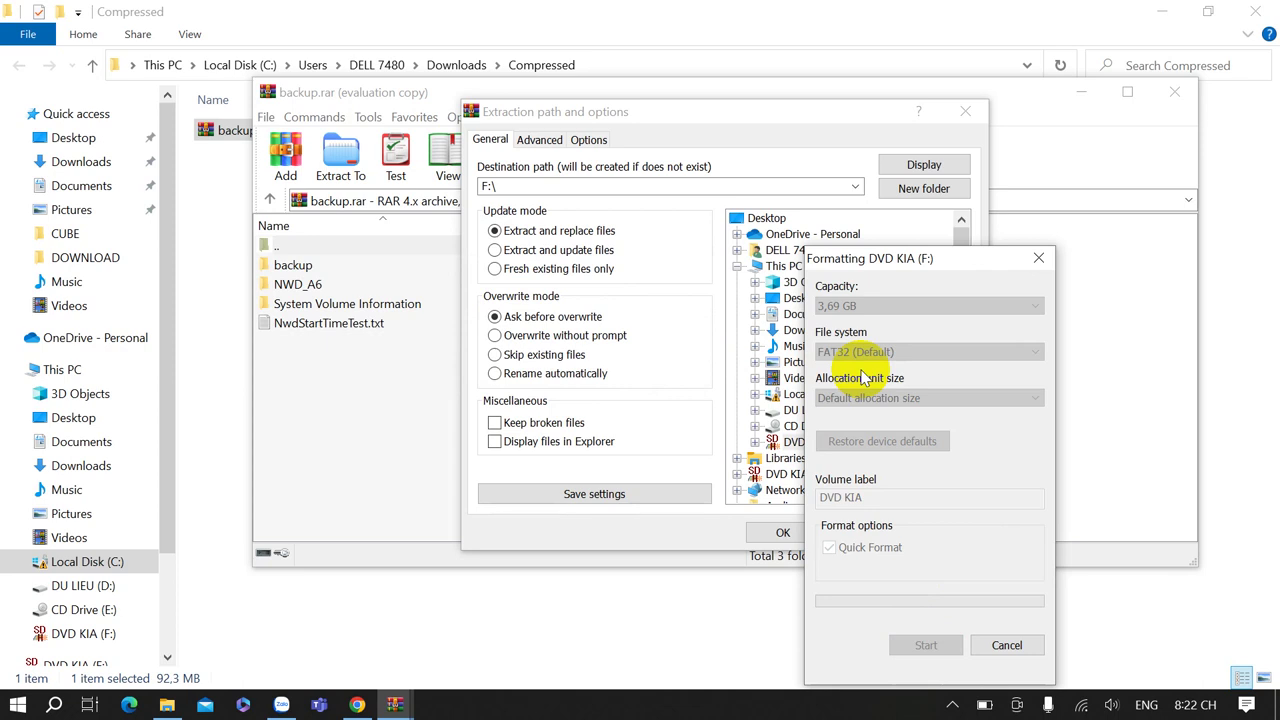
left_click(797, 356)
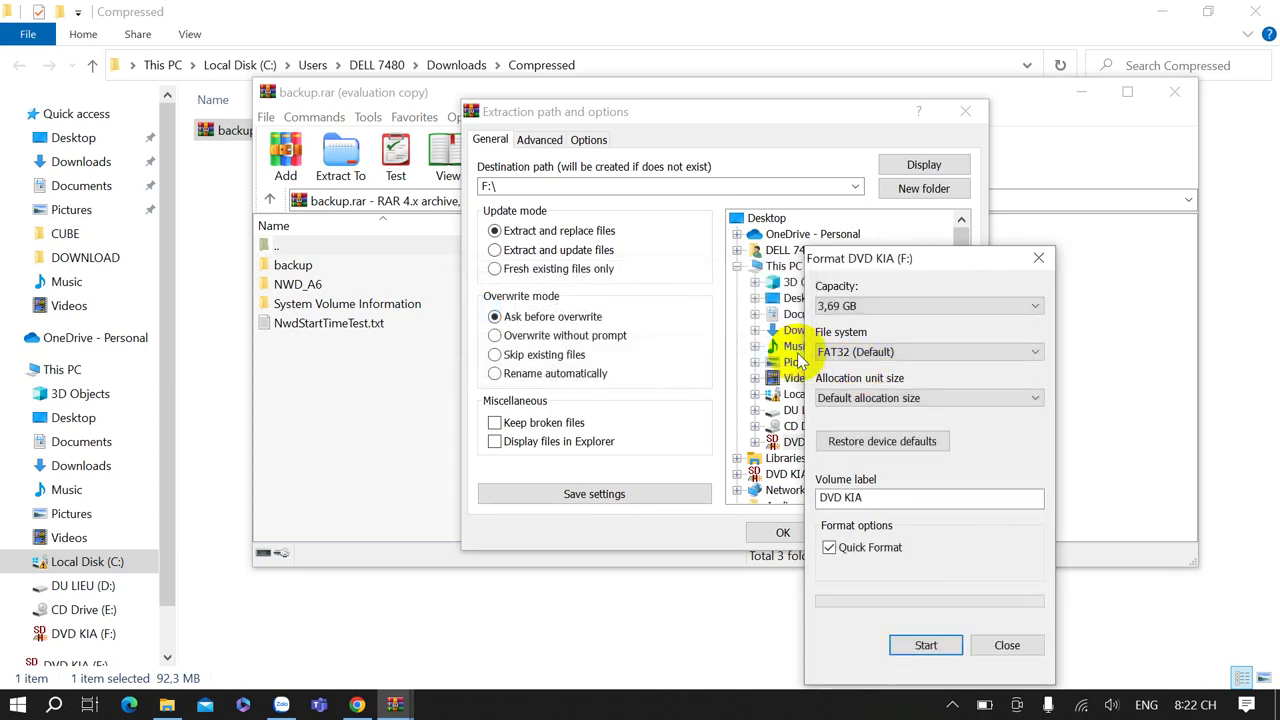
left_click(1012, 645)
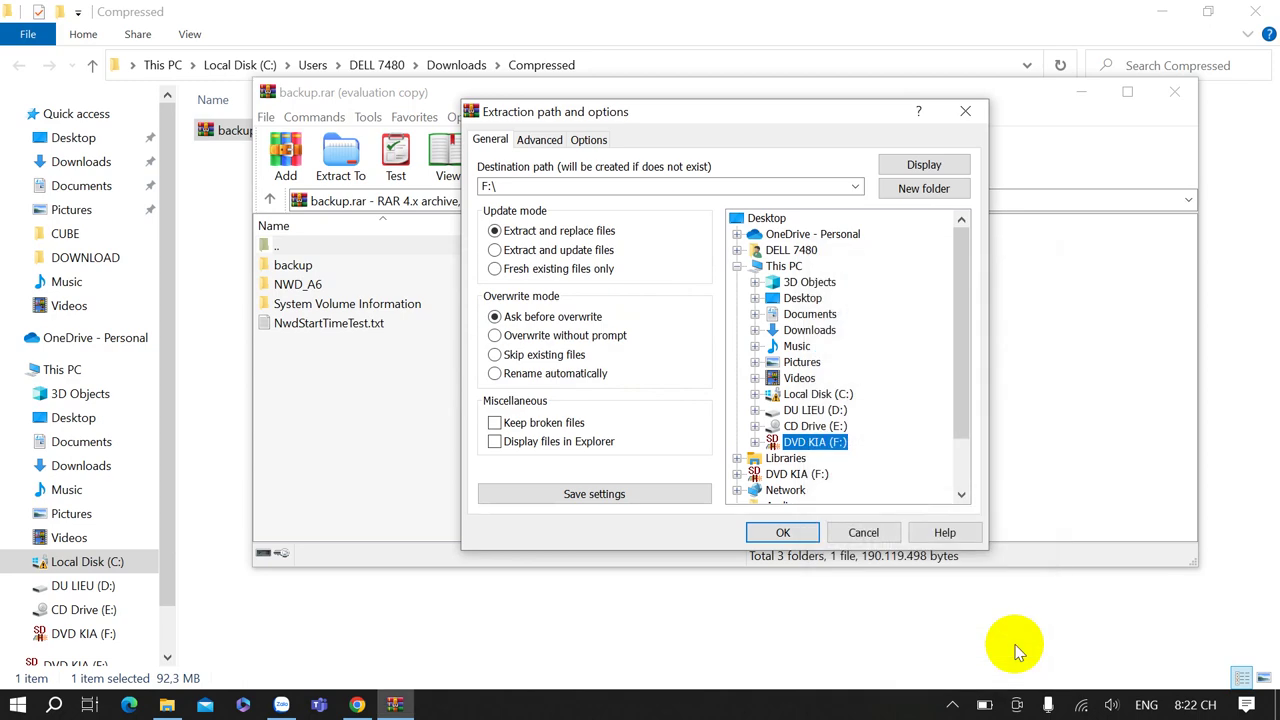
Extract the contents of backup.rar to F:\, replacing all files that already exist there.
left_click(783, 535)
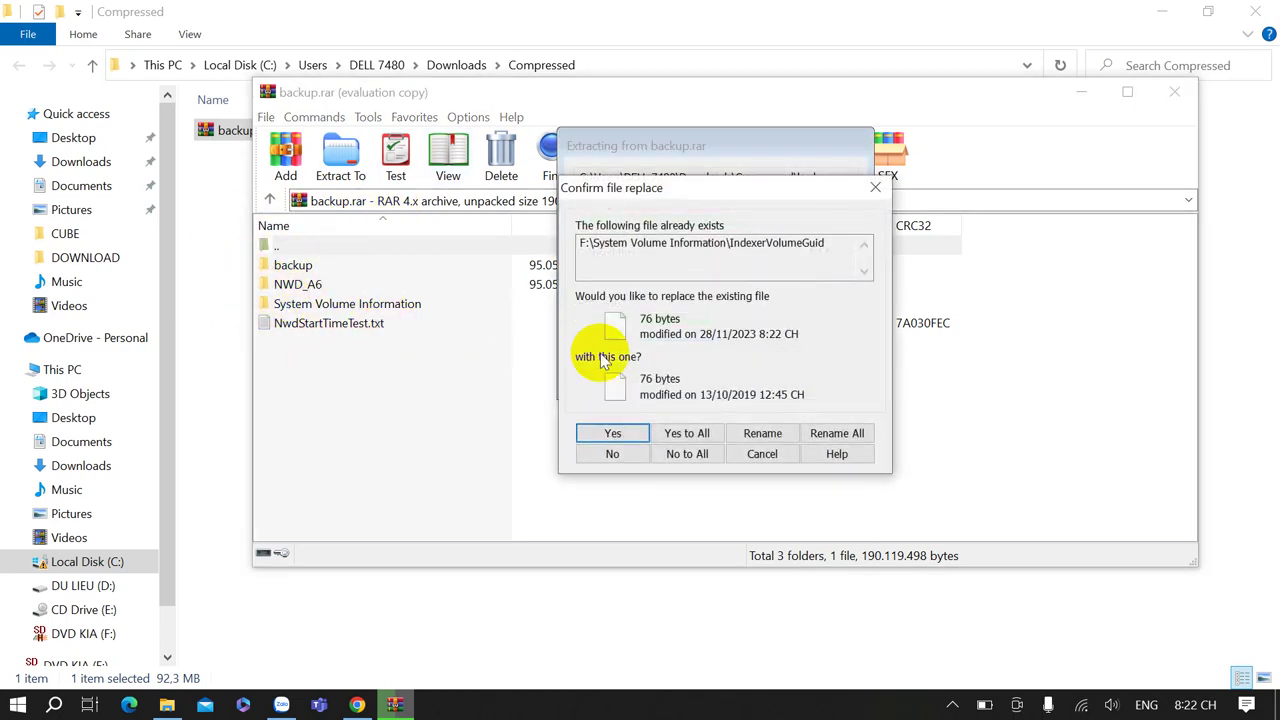
left_click(695, 437)
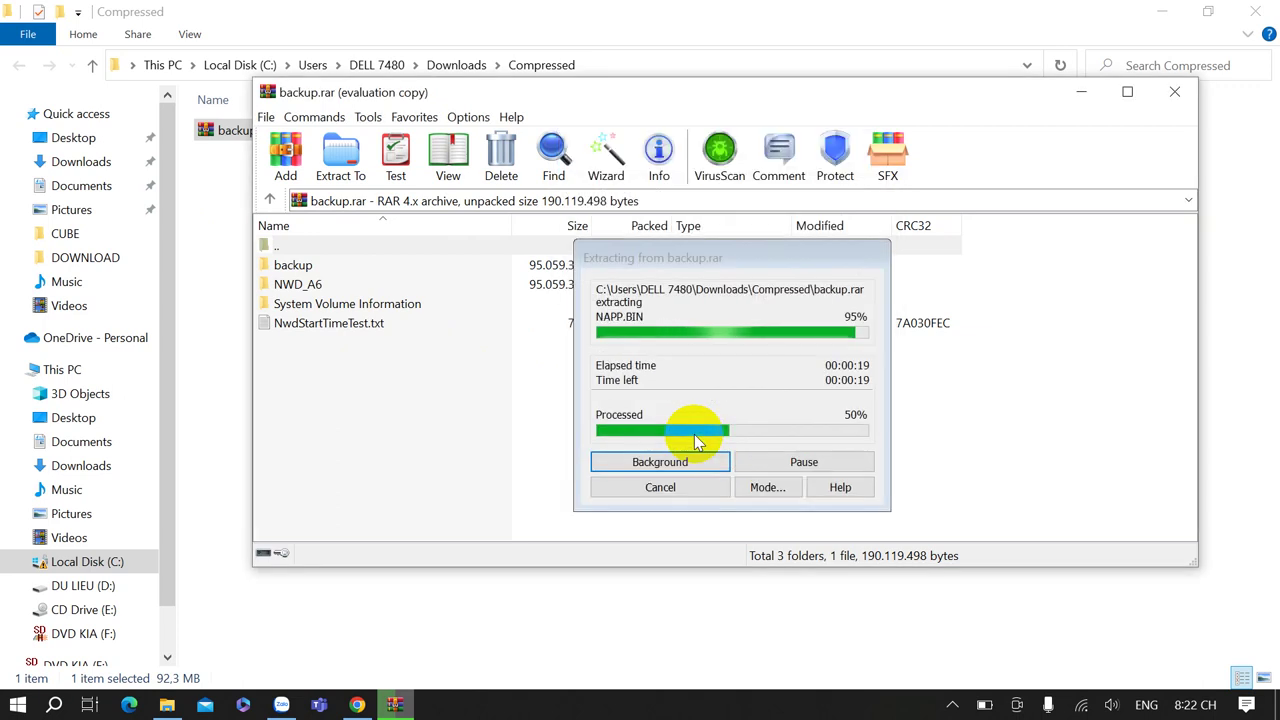